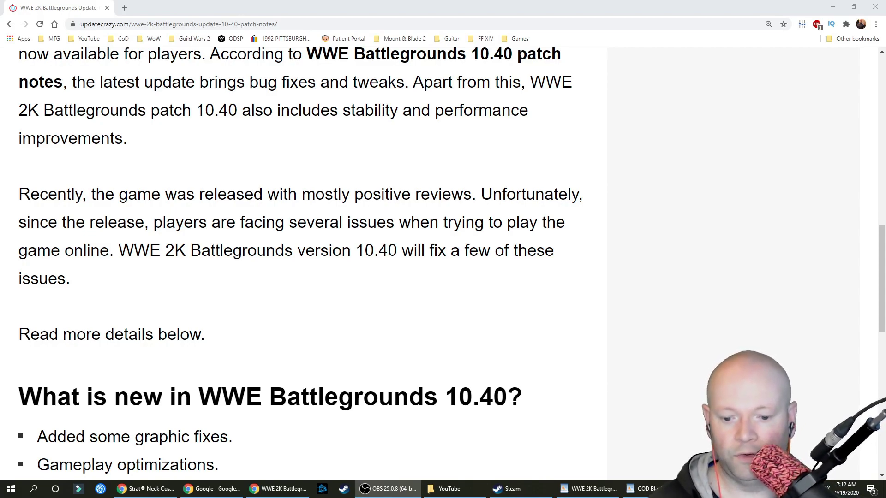
scroll(321, 414, "down", 2)
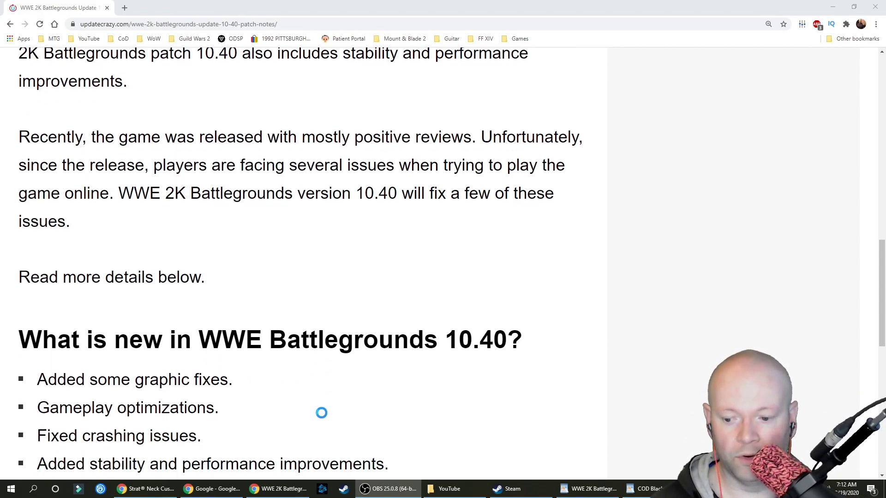
scroll(321, 406, "down", 1)
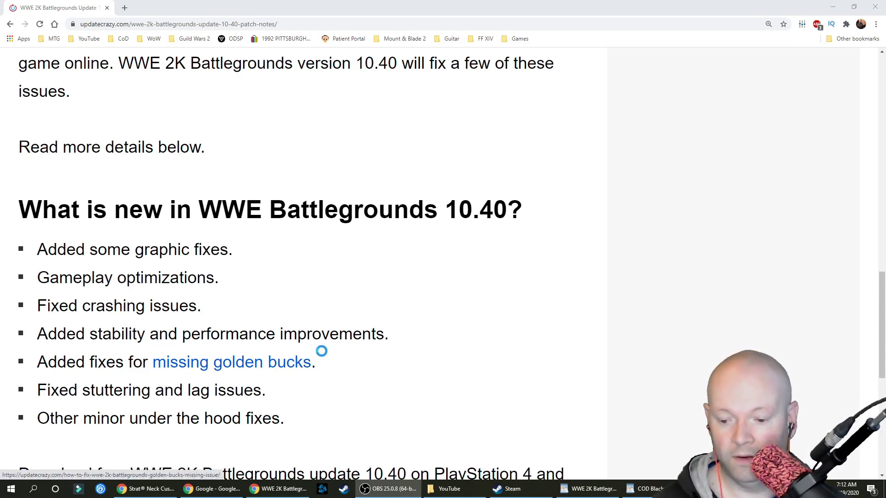
scroll(322, 350, "down", 3)
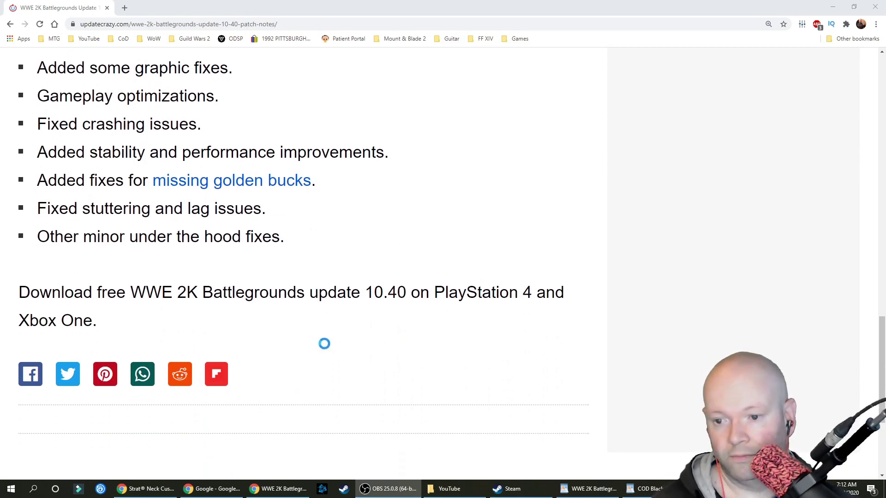